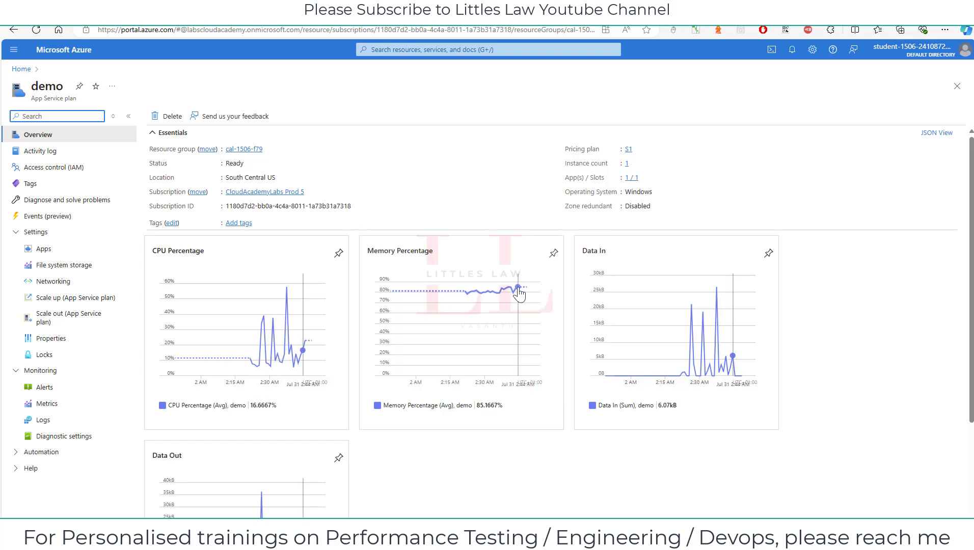
- Show the monitoring charts on the overview page of demo-webapp
{"action": "scroll", "coordinate": [471, 383], "scroll_direction": "down", "scroll_amount": 2}
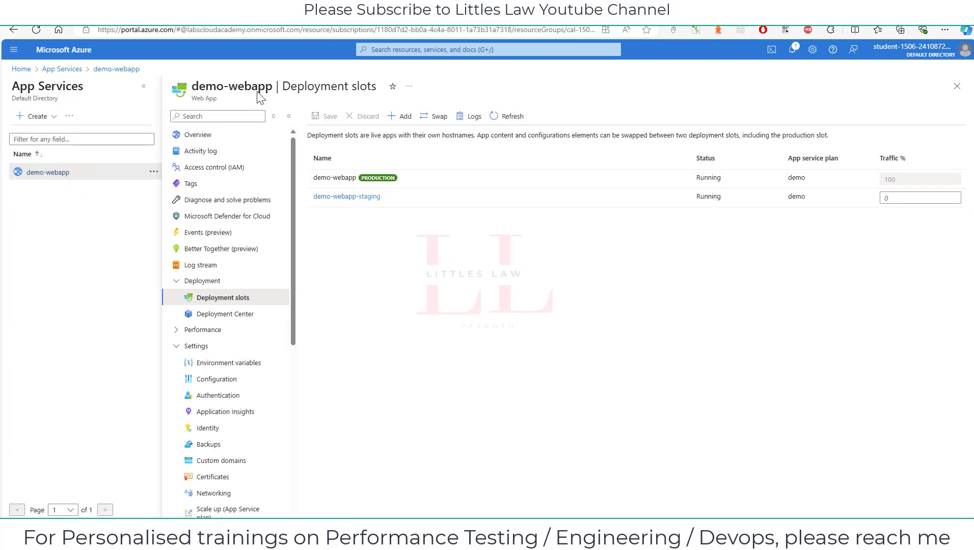
{"action": "left_click", "coordinate": [144, 87]}
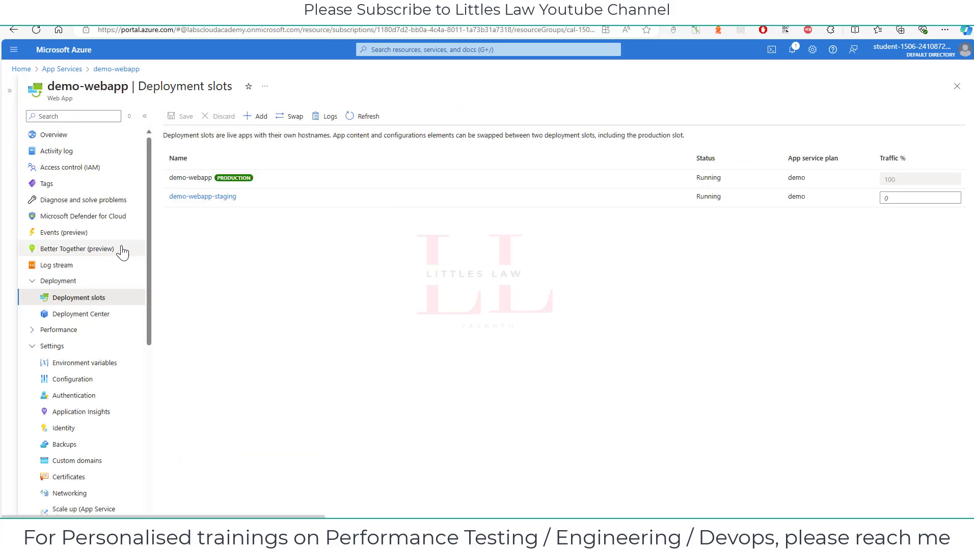
{"action": "scroll", "coordinate": [76, 397], "scroll_direction": "down", "scroll_amount": 2}
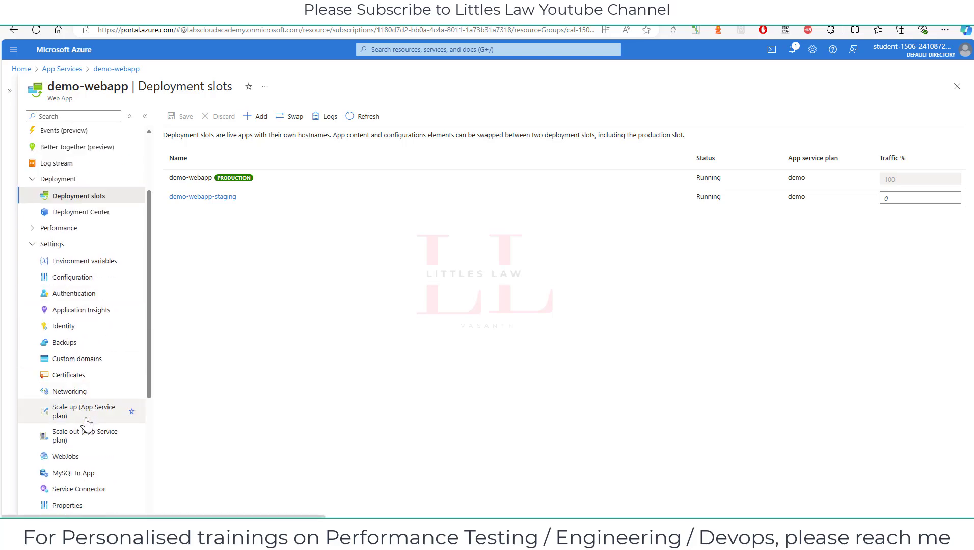
{"action": "left_click", "coordinate": [33, 245]}
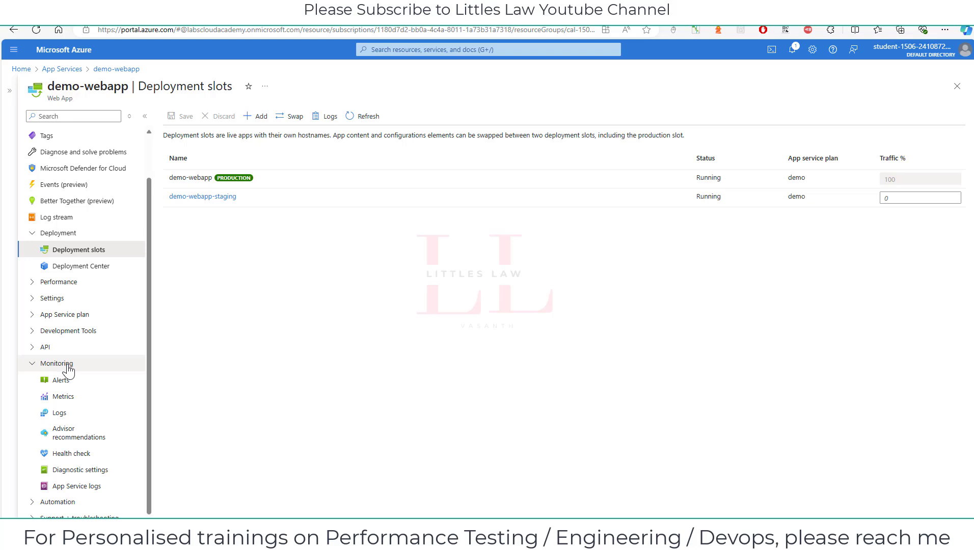
{"action": "scroll", "coordinate": [69, 370], "scroll_direction": "up", "scroll_amount": 2}
{"action": "left_click", "coordinate": [58, 135]}
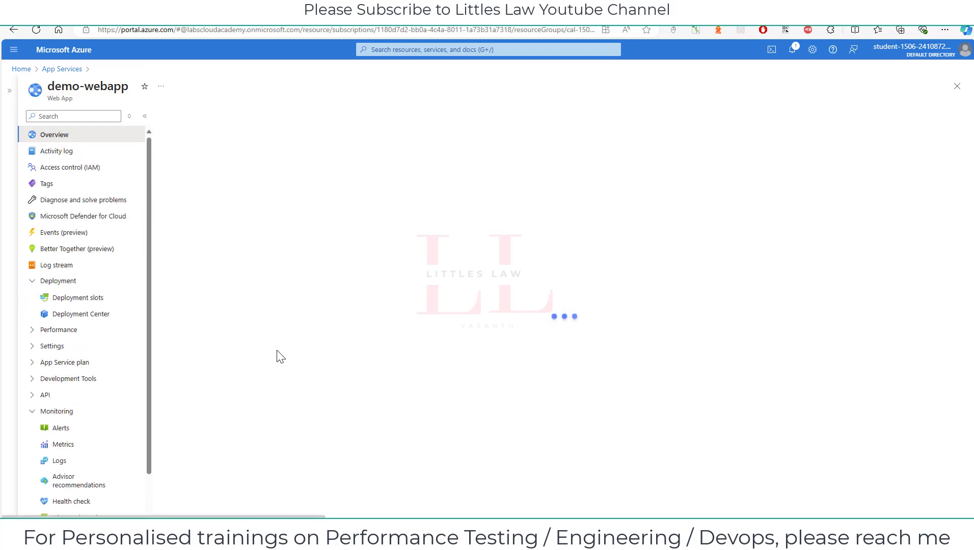
{"action": "left_click", "coordinate": [233, 249]}
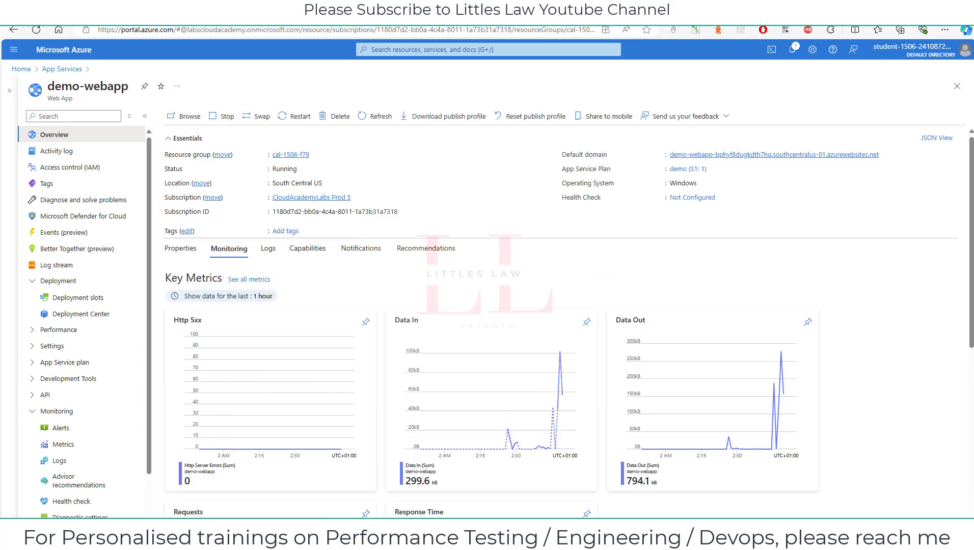
- Review the key metric charts of demo-webapp and open the full metrics explorer
{"action": "scroll", "coordinate": [351, 368], "scroll_direction": "down", "scroll_amount": 2}
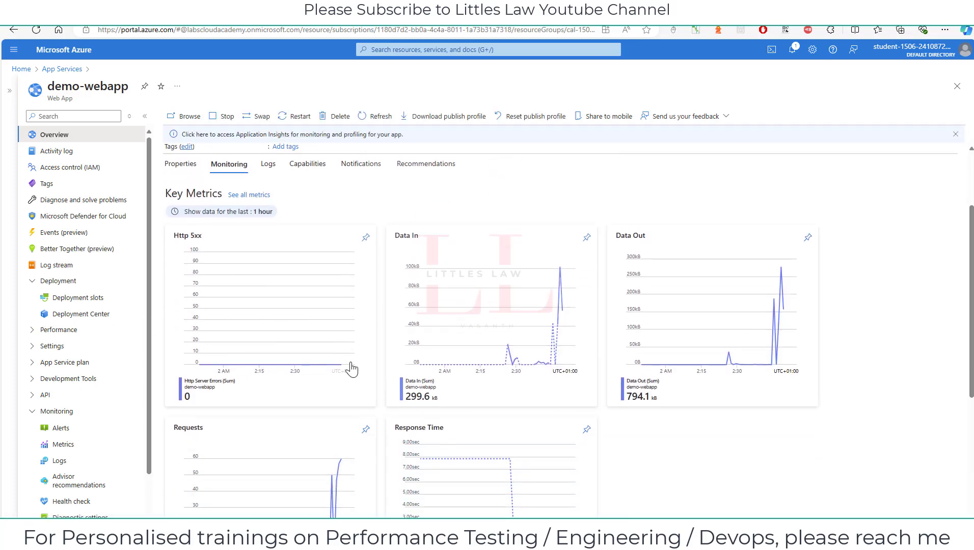
{"action": "scroll", "coordinate": [352, 368], "scroll_direction": "down", "scroll_amount": 1}
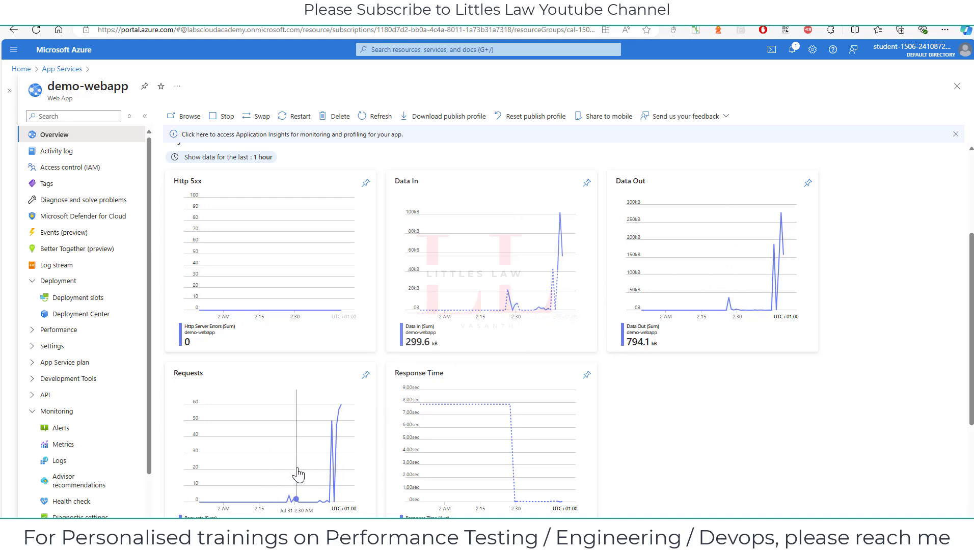
{"action": "scroll", "coordinate": [320, 464], "scroll_direction": "down", "scroll_amount": 2}
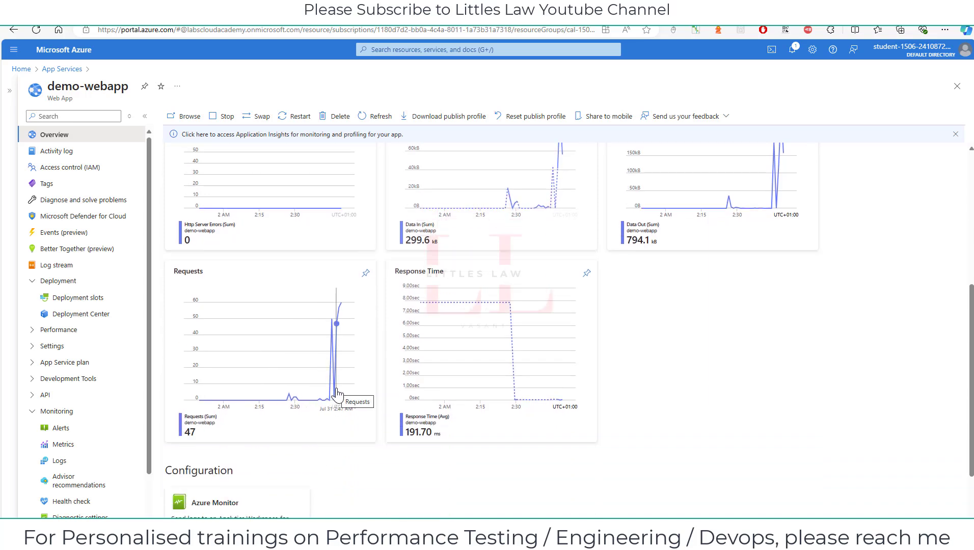
{"action": "scroll", "coordinate": [341, 305], "scroll_direction": "down", "scroll_amount": 2}
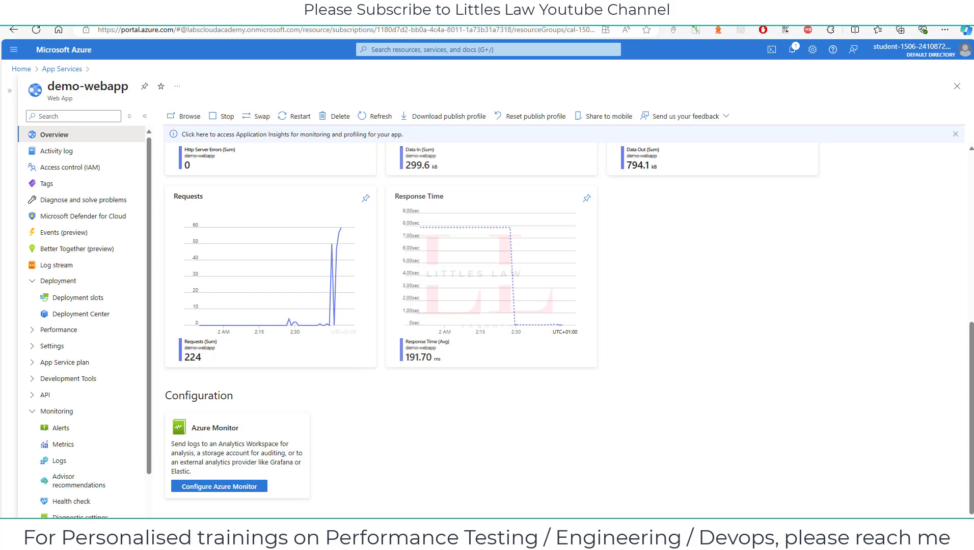
{"action": "scroll", "coordinate": [257, 261], "scroll_direction": "up", "scroll_amount": 6}
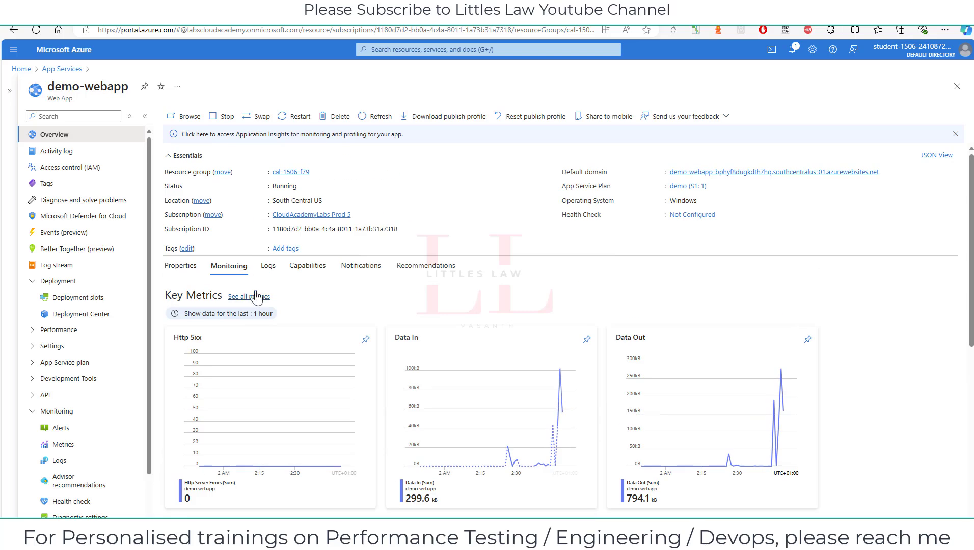
{"action": "left_click", "coordinate": [253, 300]}
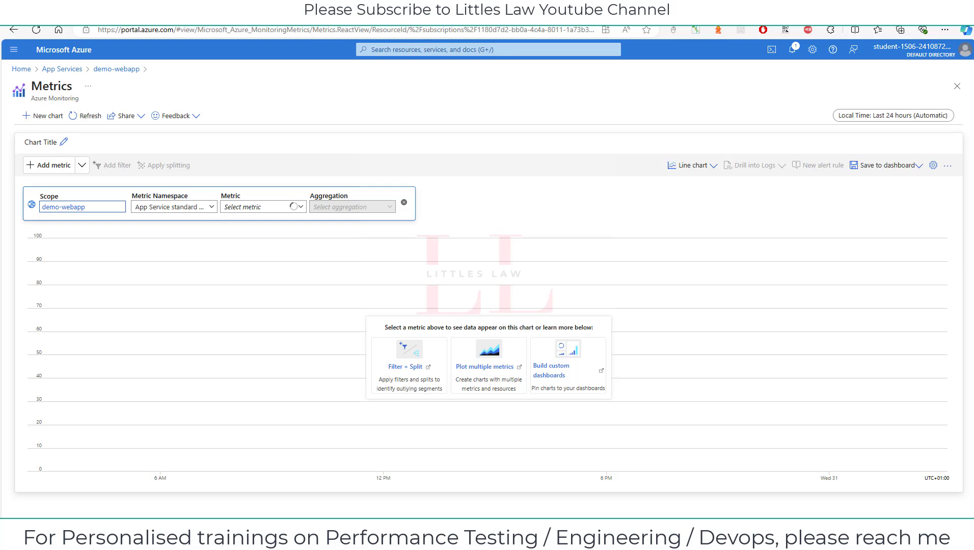
- Plot the Connections metric of demo-webapp on the metrics chart
{"action": "left_click", "coordinate": [206, 206]}
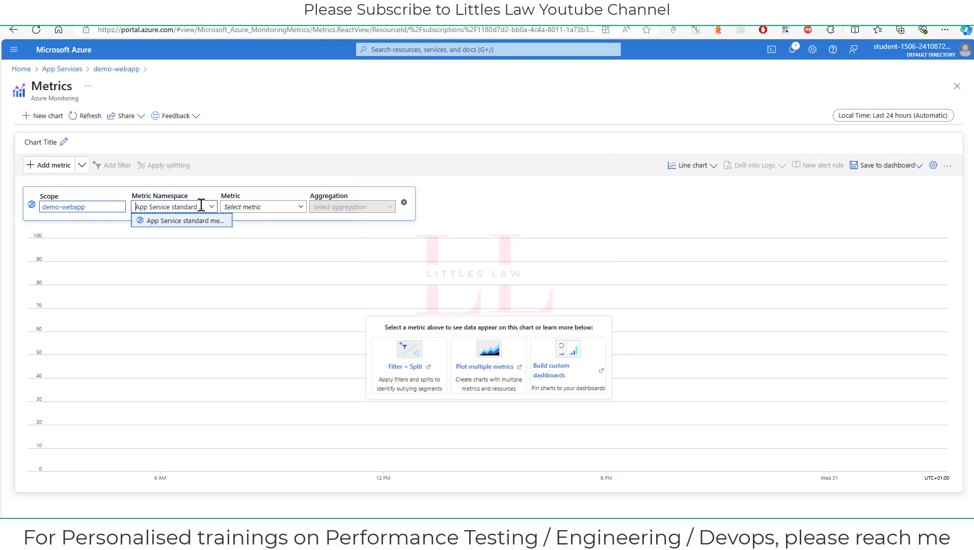
{"action": "left_click", "coordinate": [270, 207]}
{"action": "scroll", "coordinate": [285, 252], "scroll_direction": "down", "scroll_amount": 7}
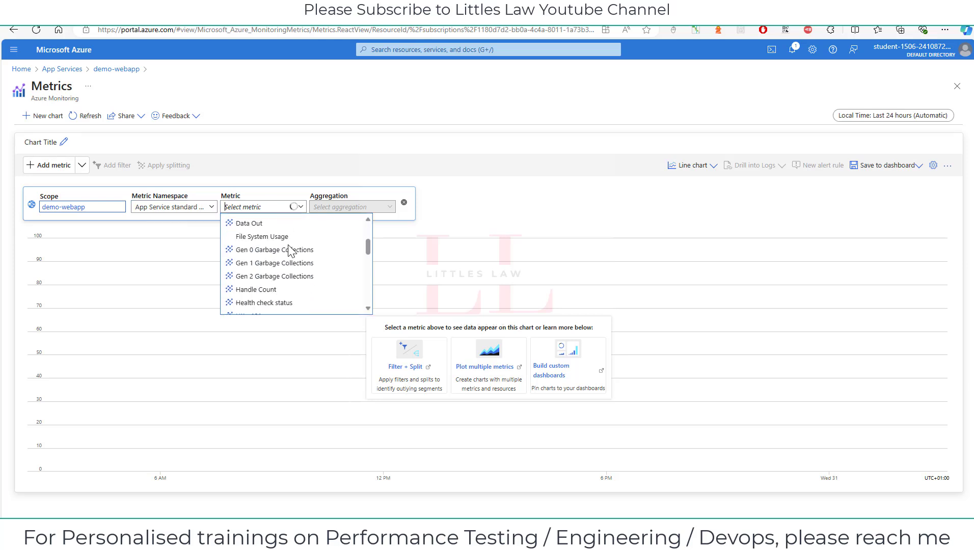
{"action": "scroll", "coordinate": [284, 263], "scroll_direction": "down", "scroll_amount": 1}
{"action": "scroll", "coordinate": [279, 259], "scroll_direction": "up", "scroll_amount": 10}
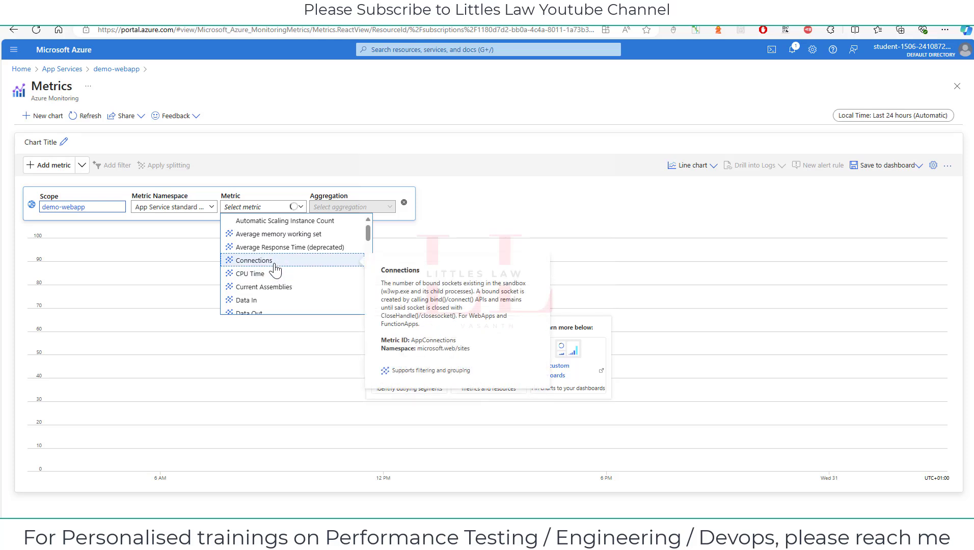
{"action": "left_click", "coordinate": [276, 269]}
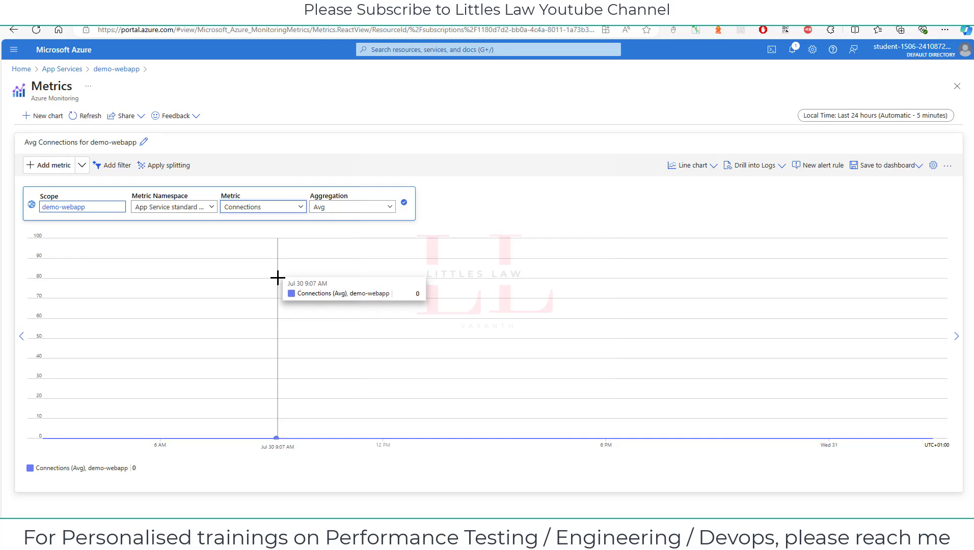
- Set the chart's time range to the last 30 minutes
{"action": "left_click", "coordinate": [826, 119]}
{"action": "left_click", "coordinate": [789, 153]}
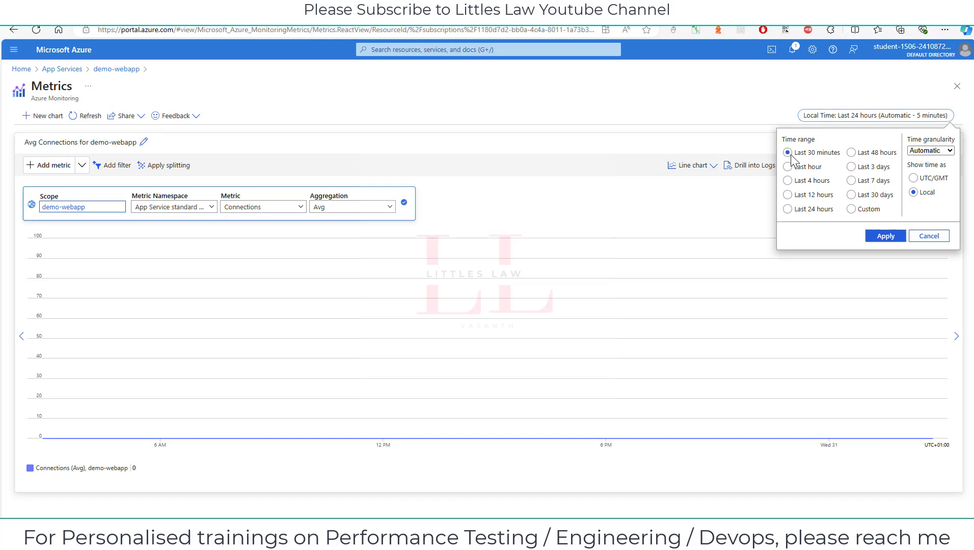
{"action": "left_click", "coordinate": [885, 235]}
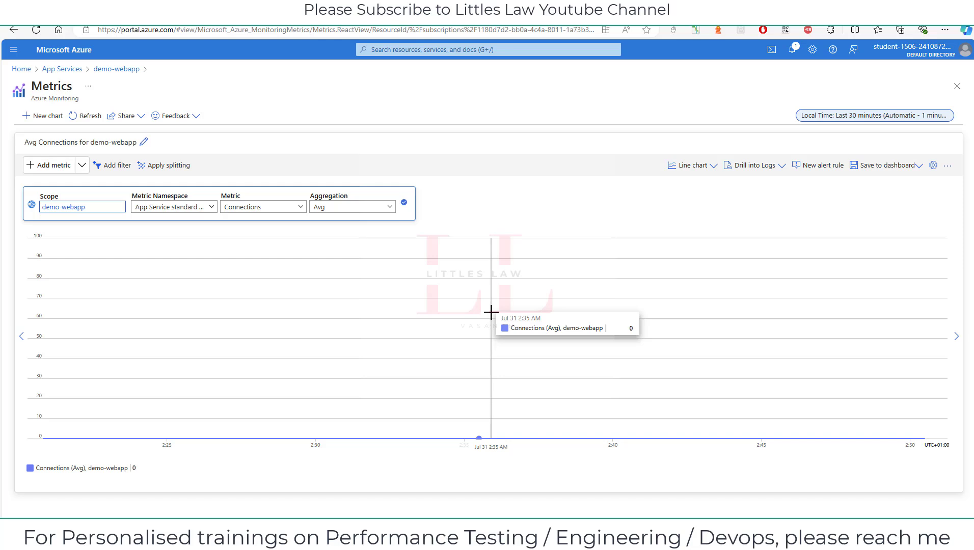
- Add the Http 2xx metric of demo-webapp to the chart
{"action": "left_click", "coordinate": [44, 168]}
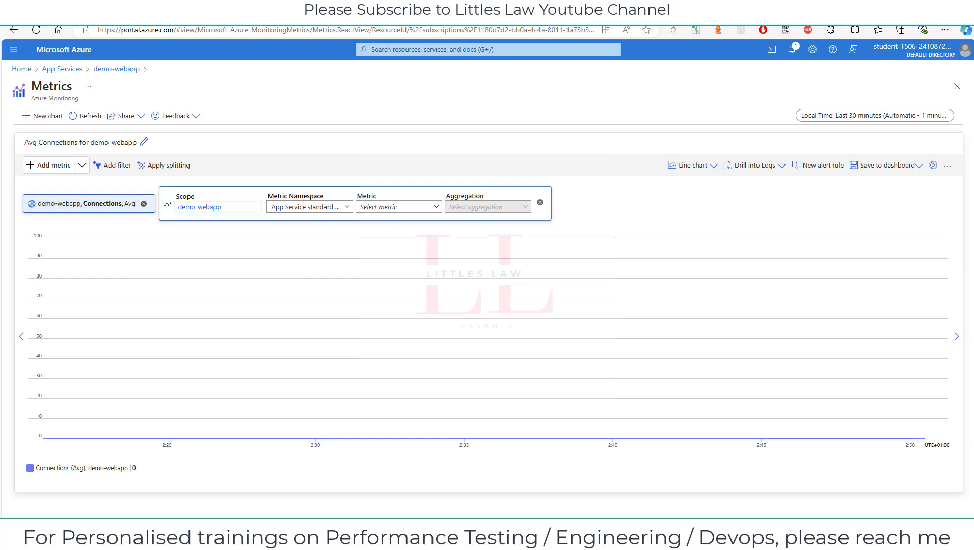
{"action": "left_click", "coordinate": [420, 203]}
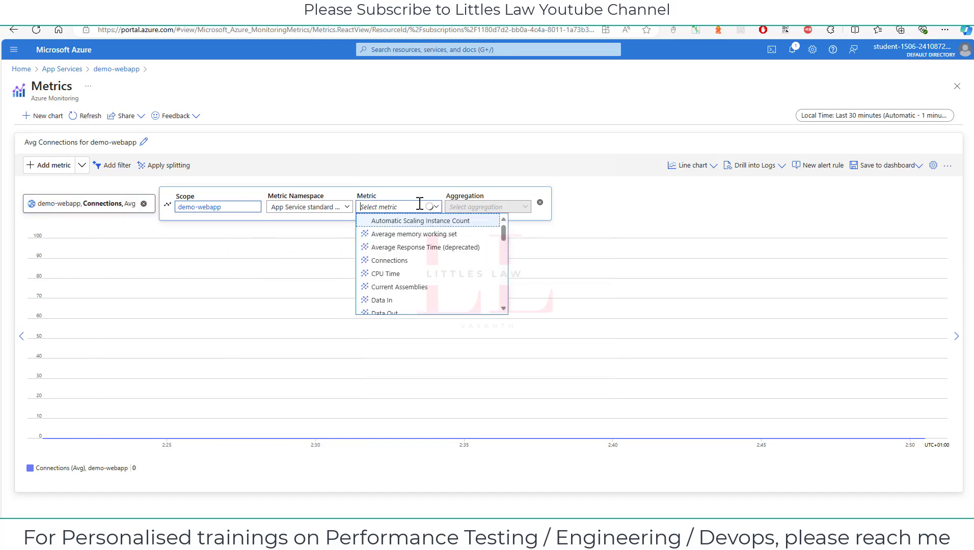
{"action": "scroll", "coordinate": [398, 277], "scroll_direction": "down", "scroll_amount": 4}
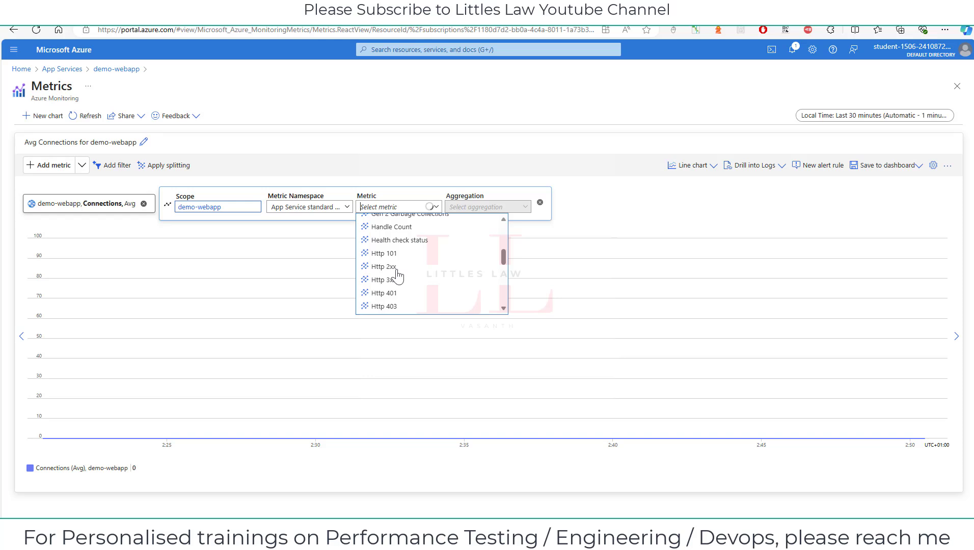
{"action": "left_click", "coordinate": [396, 268]}
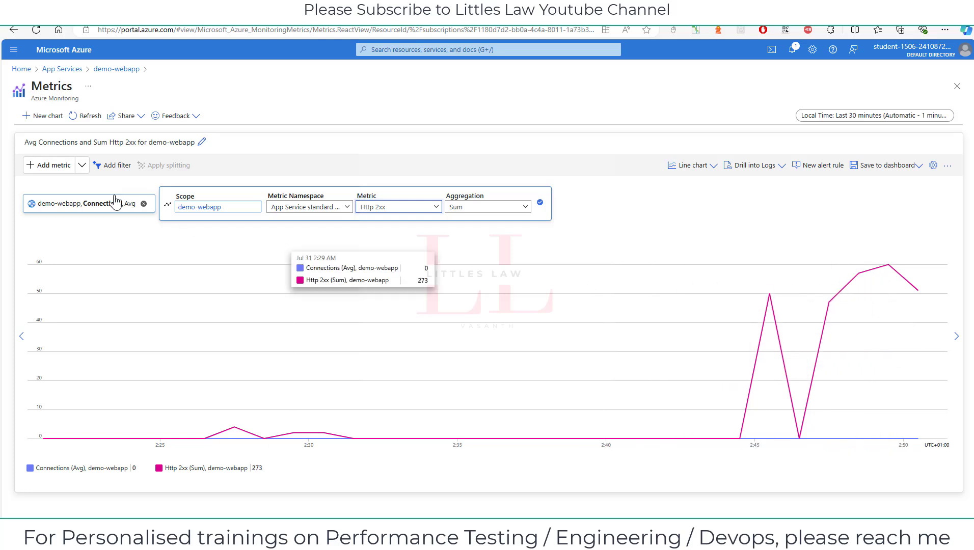
- Add the Http Server Errors metric of demo-webapp to the chart
{"action": "left_click", "coordinate": [48, 168]}
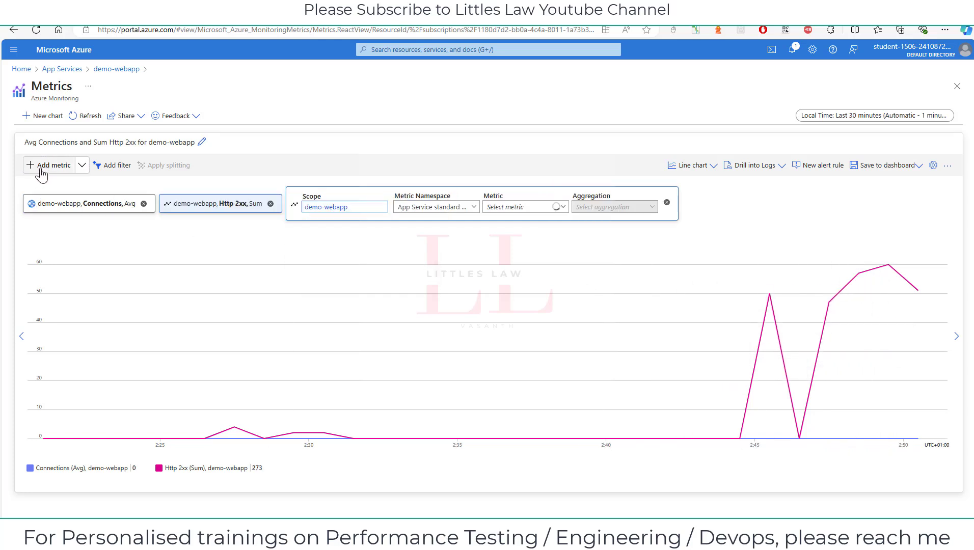
{"action": "left_click", "coordinate": [530, 206]}
{"action": "scroll", "coordinate": [553, 290], "scroll_direction": "down", "scroll_amount": 5}
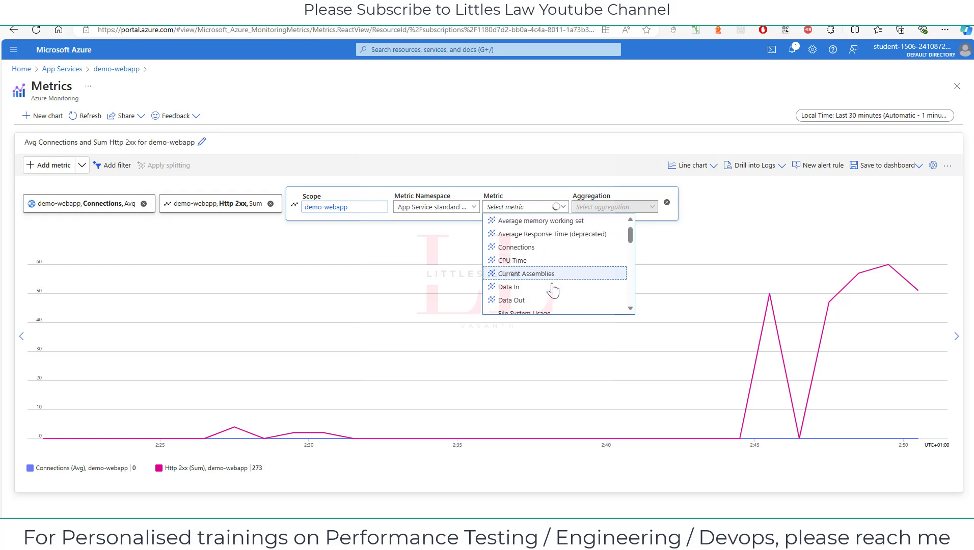
{"action": "scroll", "coordinate": [546, 285], "scroll_direction": "down", "scroll_amount": 2}
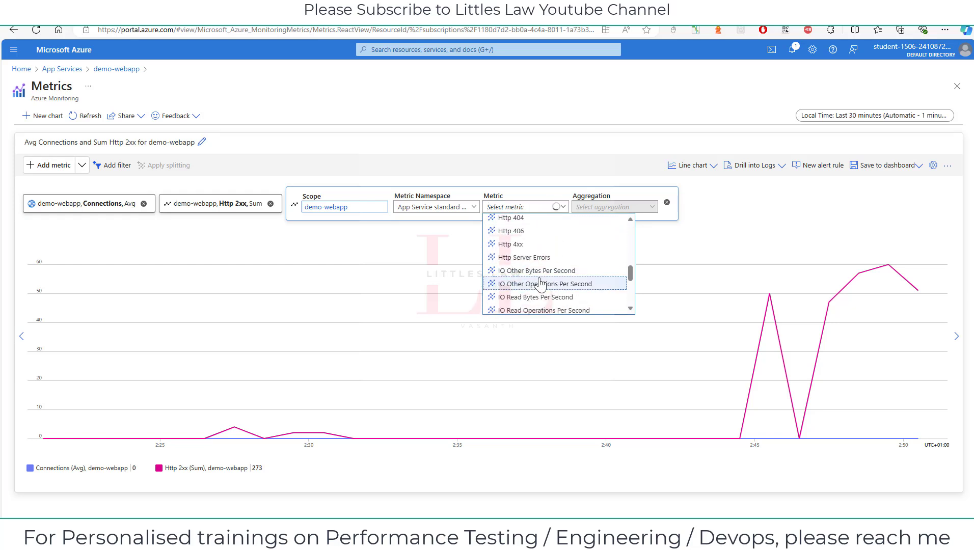
{"action": "left_click", "coordinate": [531, 259]}
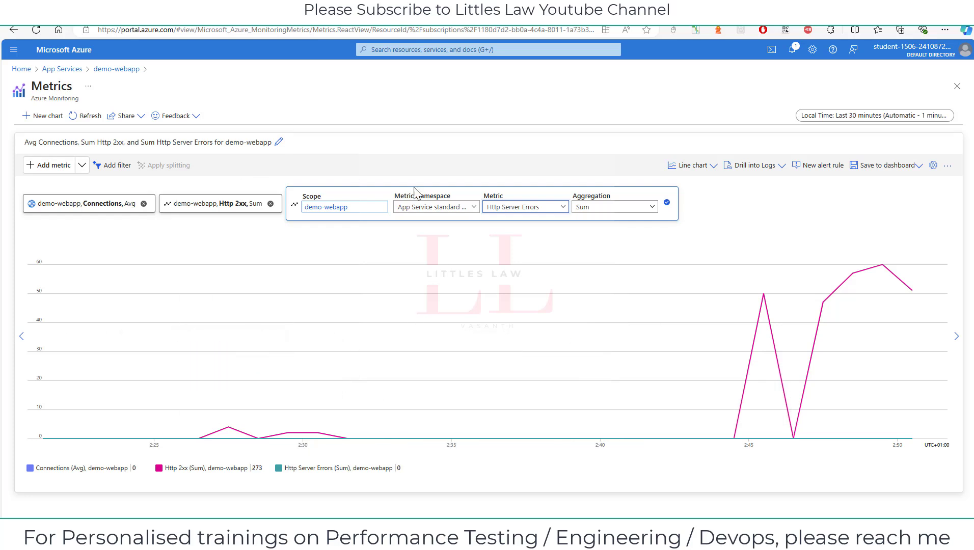
- Add the CPU Time metric of demo-webapp to the chart
{"action": "left_click", "coordinate": [49, 165]}
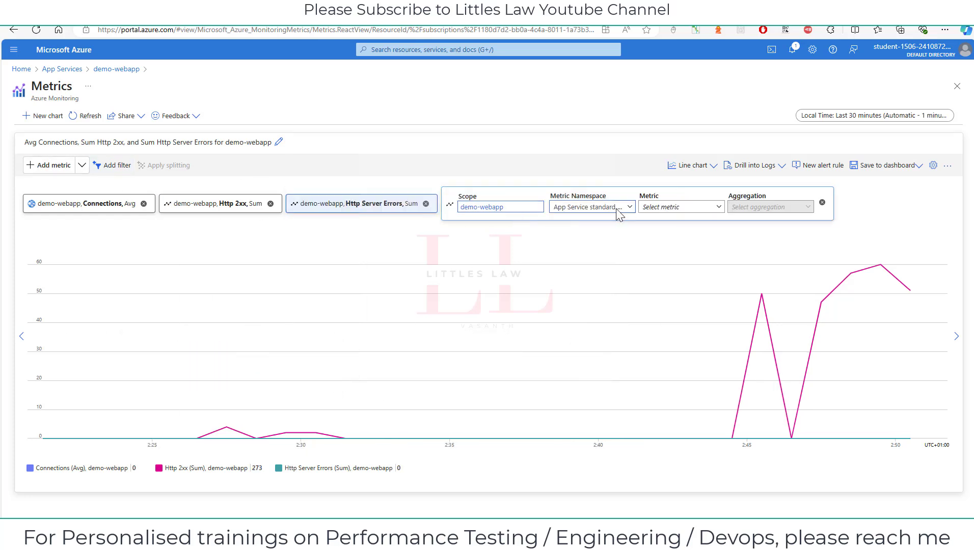
{"action": "left_click", "coordinate": [672, 208]}
{"action": "scroll", "coordinate": [686, 289], "scroll_direction": "down", "scroll_amount": 1}
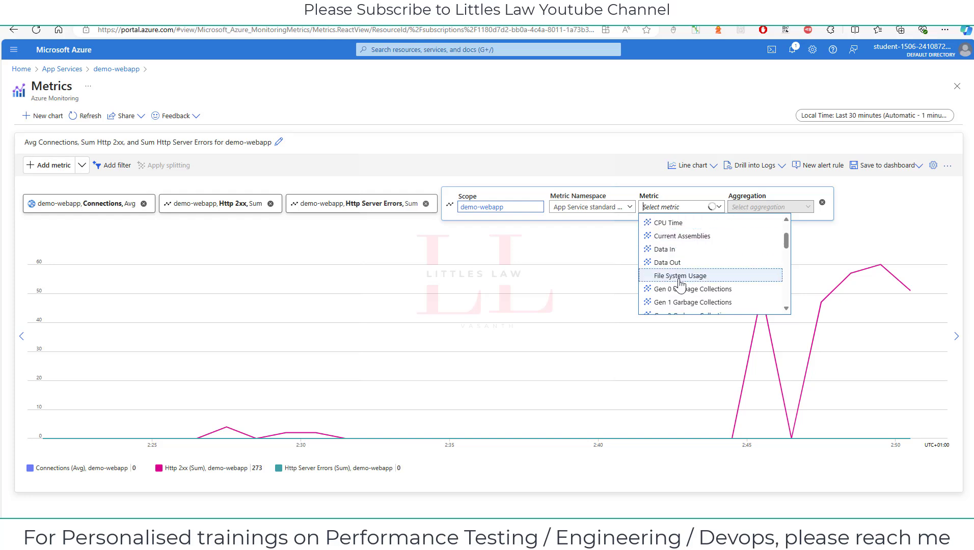
{"action": "scroll", "coordinate": [677, 283], "scroll_direction": "up", "scroll_amount": 1}
{"action": "mouse_move", "coordinate": [672, 273]}
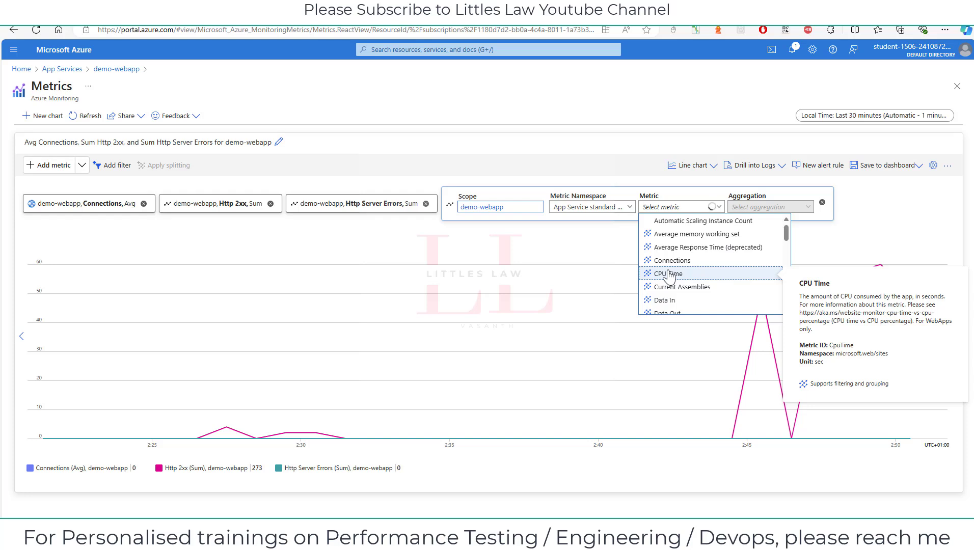
{"action": "left_click", "coordinate": [669, 275]}
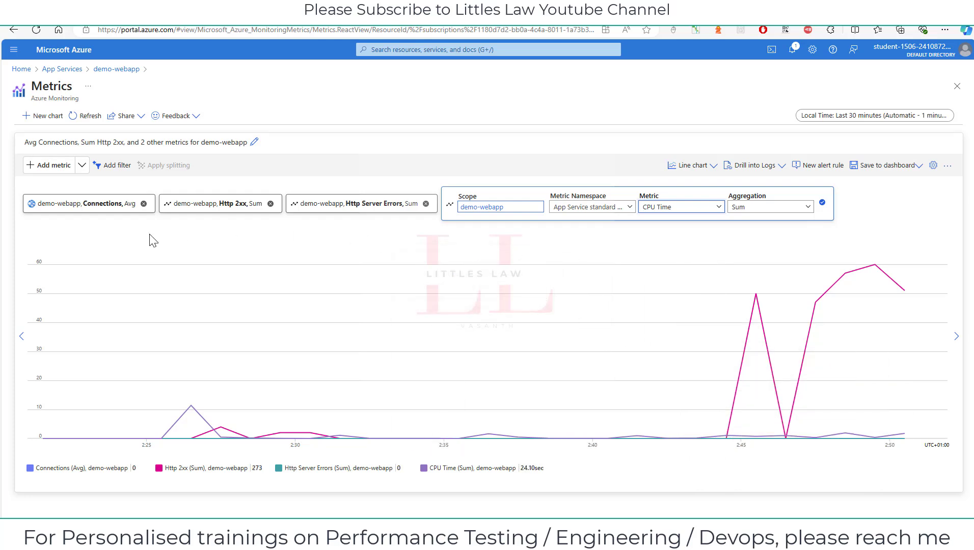
- Remove the Http 2xx and Http Server Errors metrics from the chart
{"action": "left_click", "coordinate": [138, 207]}
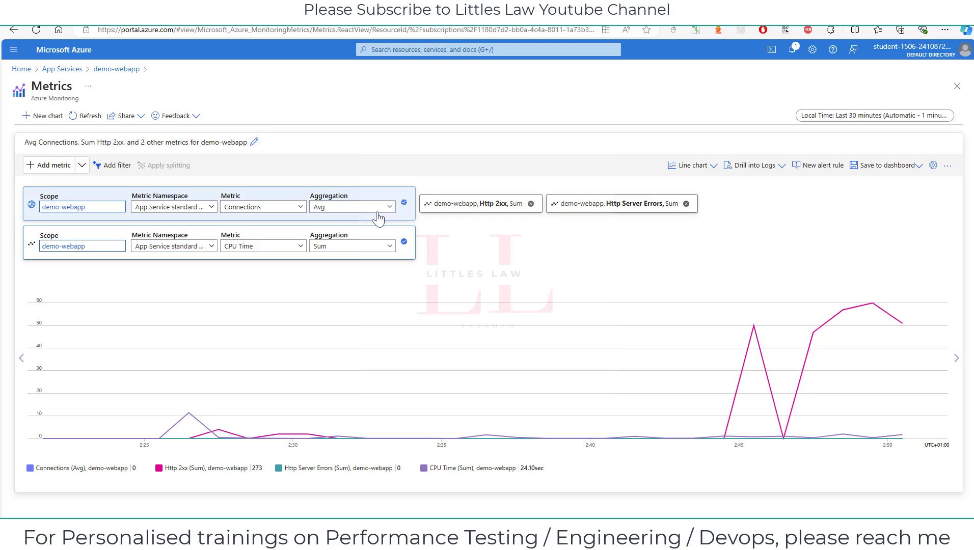
{"action": "left_click", "coordinate": [531, 204]}
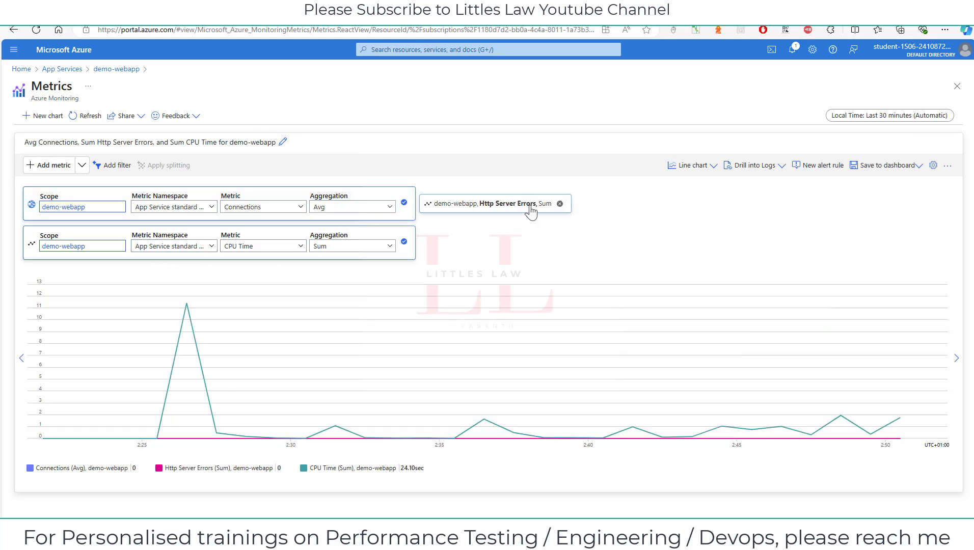
{"action": "left_click", "coordinate": [561, 210]}
{"action": "left_click", "coordinate": [673, 253]}
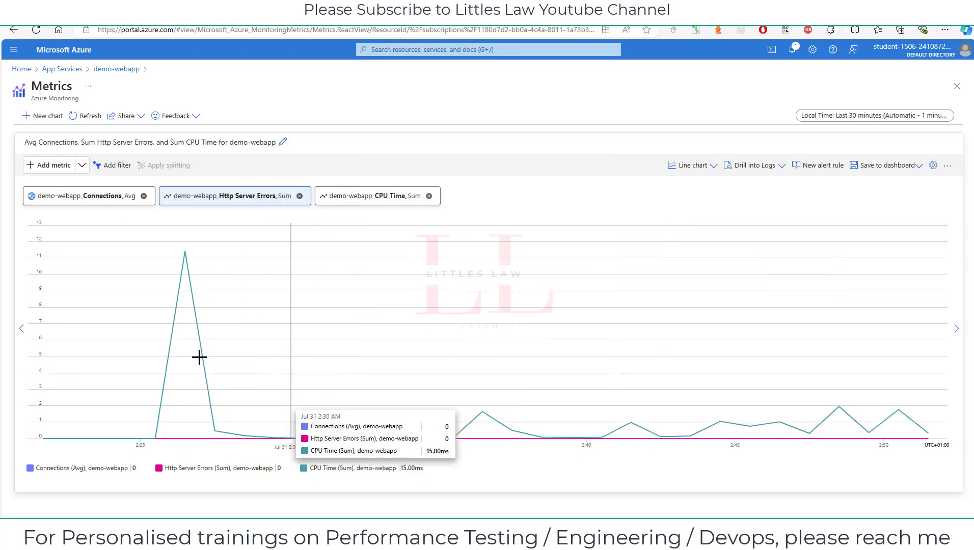
{"action": "left_click", "coordinate": [299, 196]}
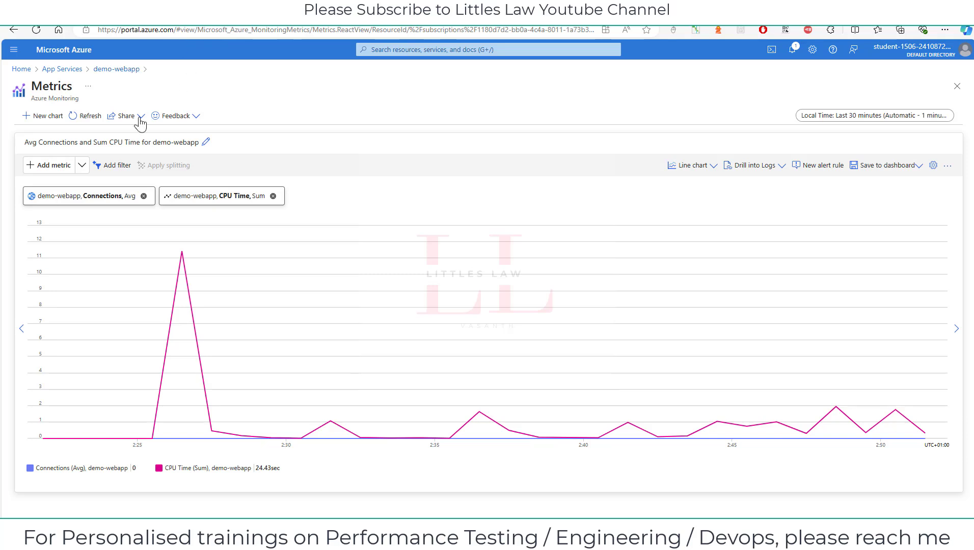
- Add the Gen 2 Garbage Collections metric of demo-webapp to the chart
{"action": "left_click", "coordinate": [73, 172]}
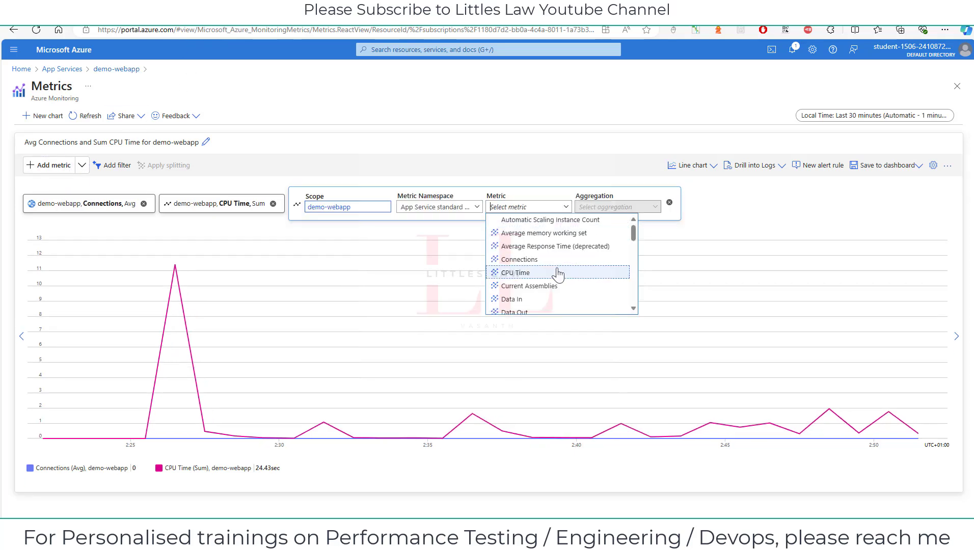
{"action": "scroll", "coordinate": [559, 274], "scroll_direction": "down", "scroll_amount": 2}
{"action": "mouse_move", "coordinate": [559, 273]}
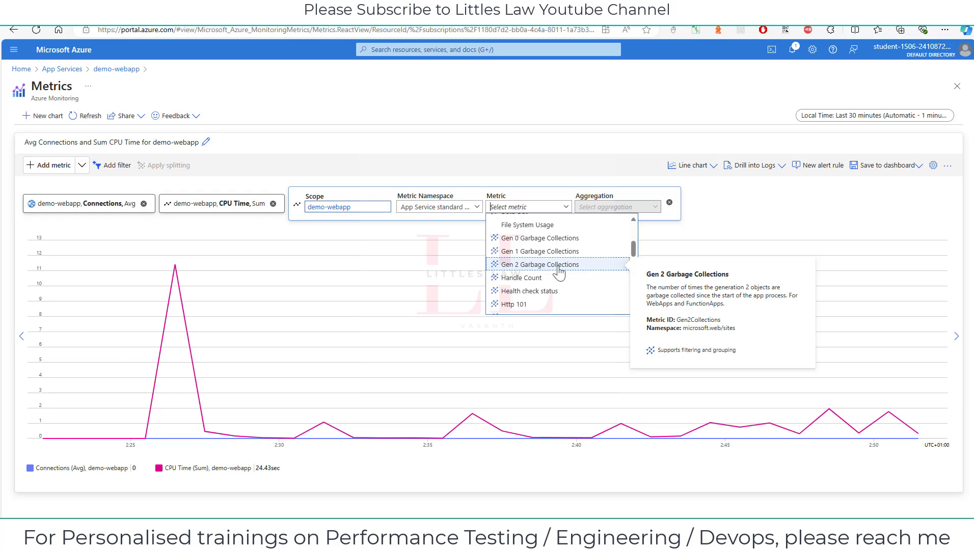
{"action": "mouse_move", "coordinate": [555, 245]}
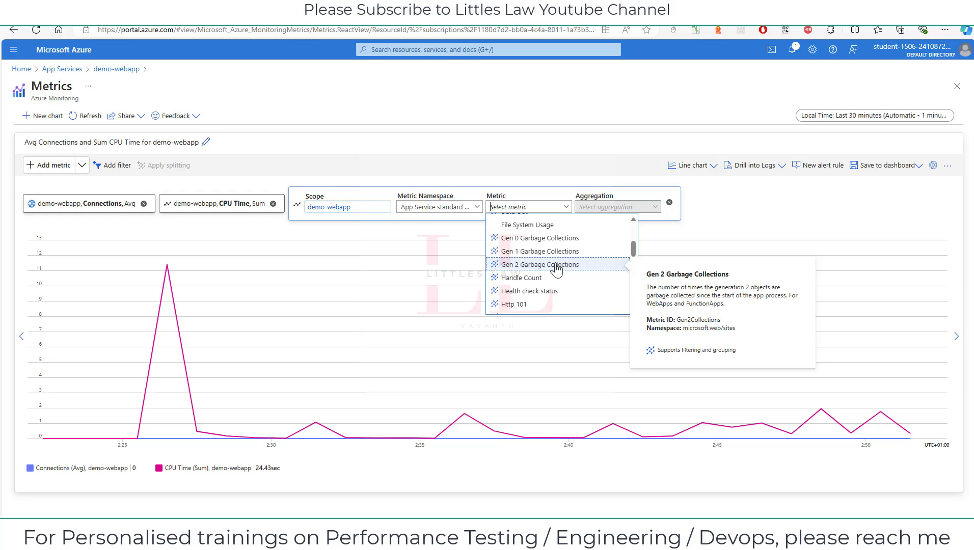
{"action": "left_click", "coordinate": [557, 270]}
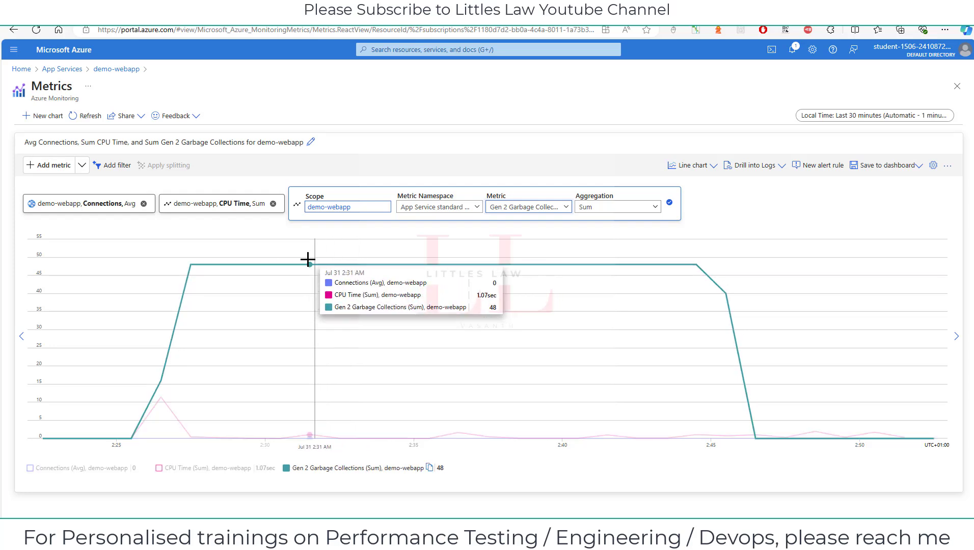
- Switch the Gen 2 Garbage Collections metric first to Gen 0 Garbage Collections and after that to Gen 1 Garbage Collections
{"action": "left_click", "coordinate": [531, 207]}
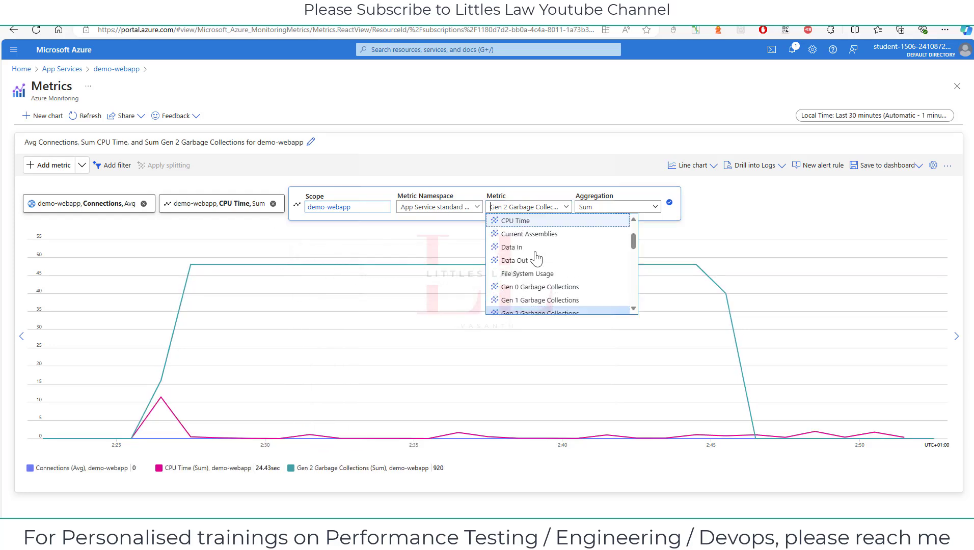
{"action": "left_click", "coordinate": [534, 281]}
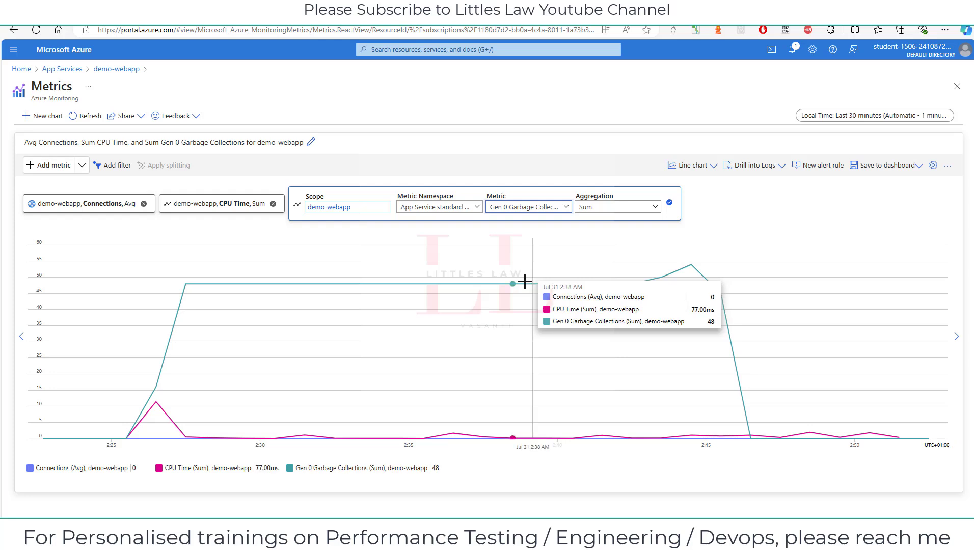
{"action": "left_click", "coordinate": [527, 207]}
{"action": "scroll", "coordinate": [542, 298], "scroll_direction": "down", "scroll_amount": 2}
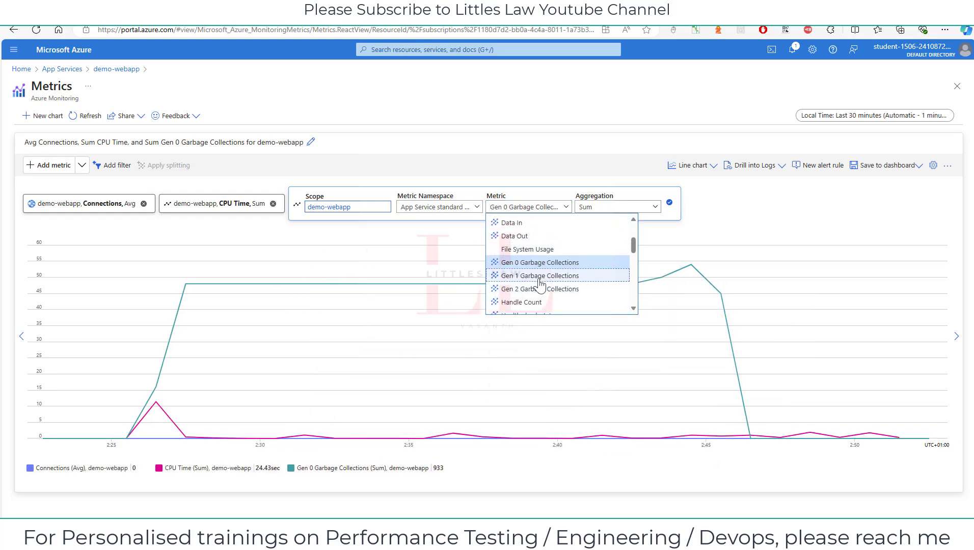
{"action": "left_click", "coordinate": [542, 280]}
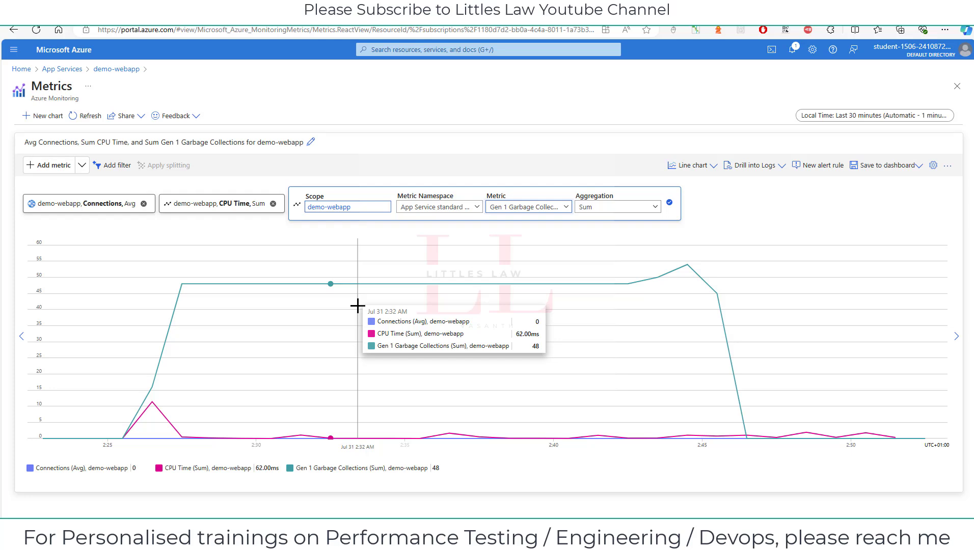
- Replace the garbage collections metric with Memory working set and finish editing that metric
{"action": "left_click", "coordinate": [505, 208]}
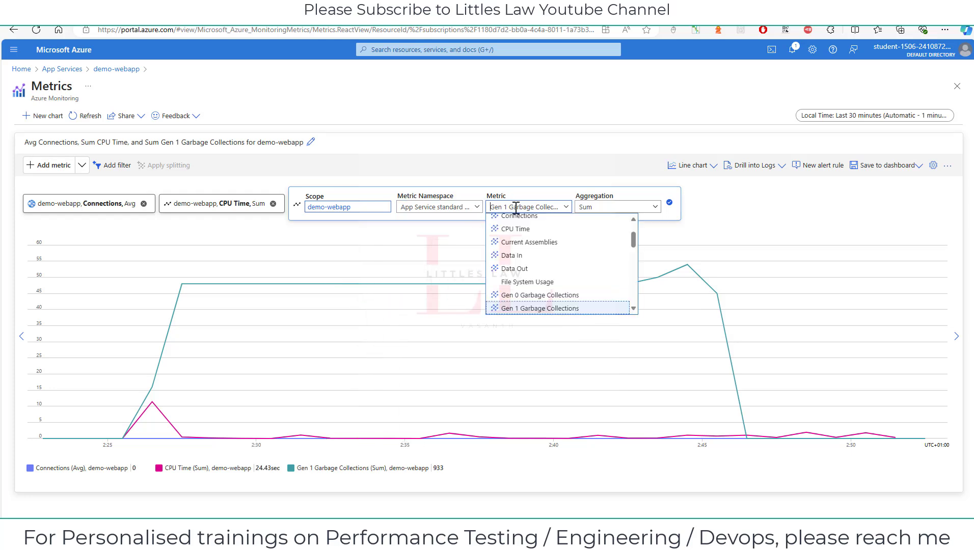
{"action": "scroll", "coordinate": [539, 279], "scroll_direction": "down", "scroll_amount": 6}
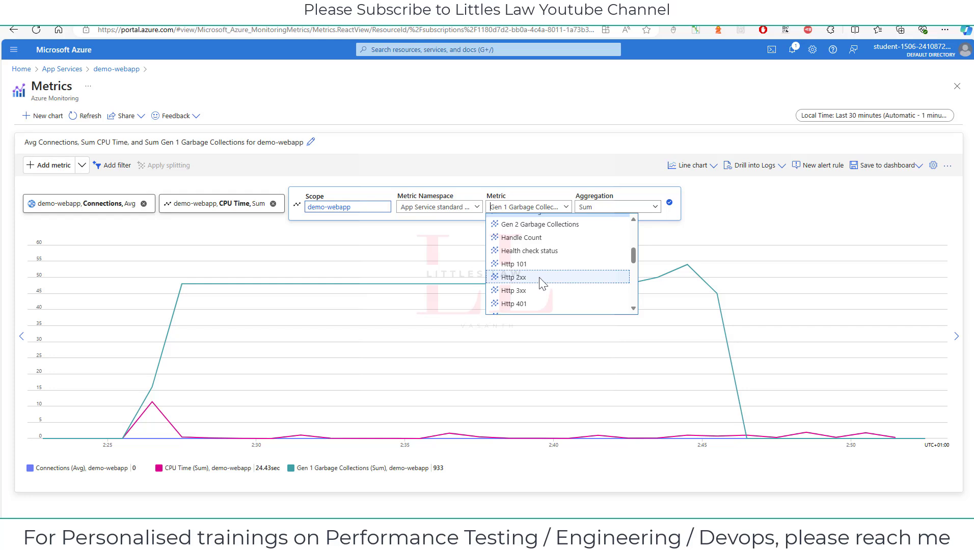
{"action": "left_click", "coordinate": [534, 260]}
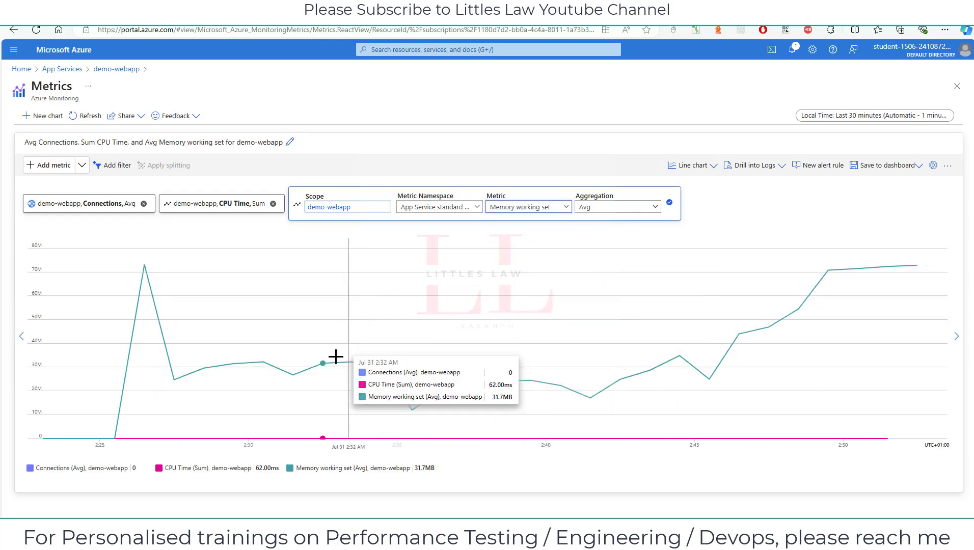
{"action": "left_click", "coordinate": [523, 209]}
{"action": "mouse_move", "coordinate": [551, 313]}
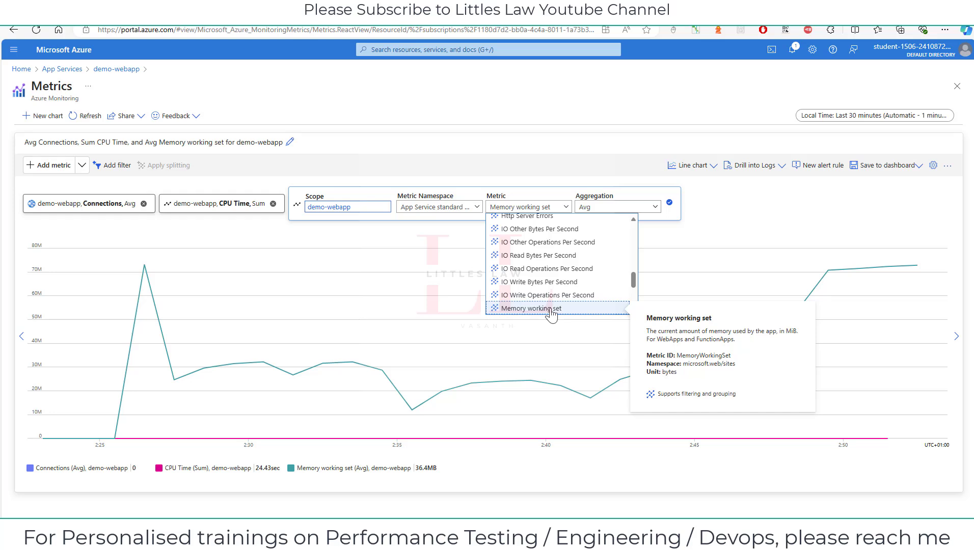
{"action": "left_click", "coordinate": [550, 310]}
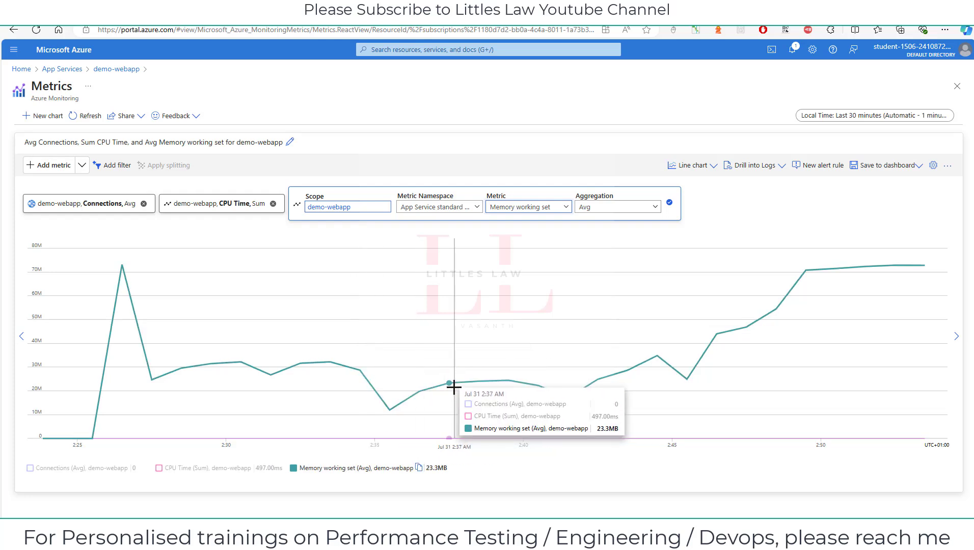
{"action": "left_click", "coordinate": [589, 279]}
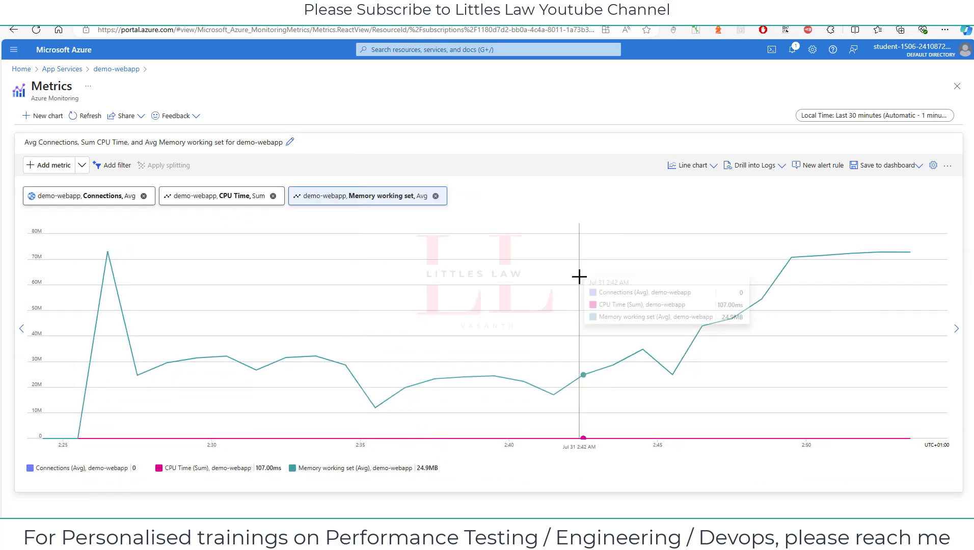